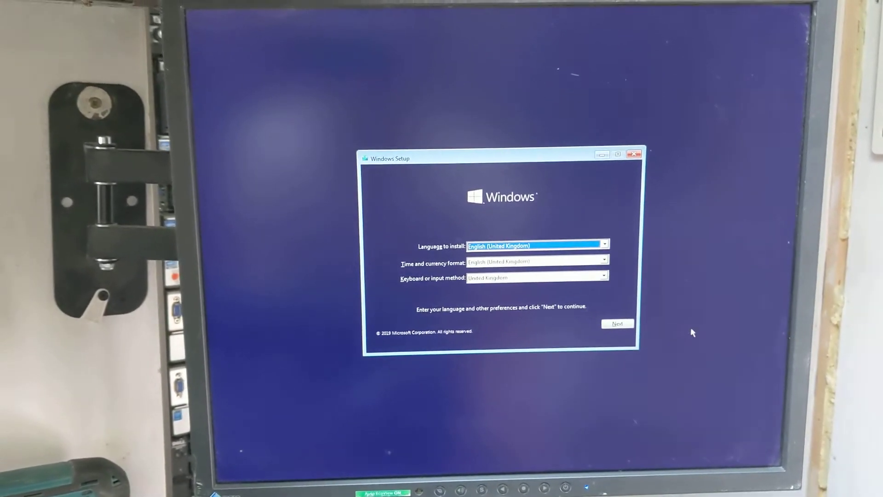
Start the install with no product key, choose Windows 10 Pro, and accept the licence terms
left_click(617, 323)
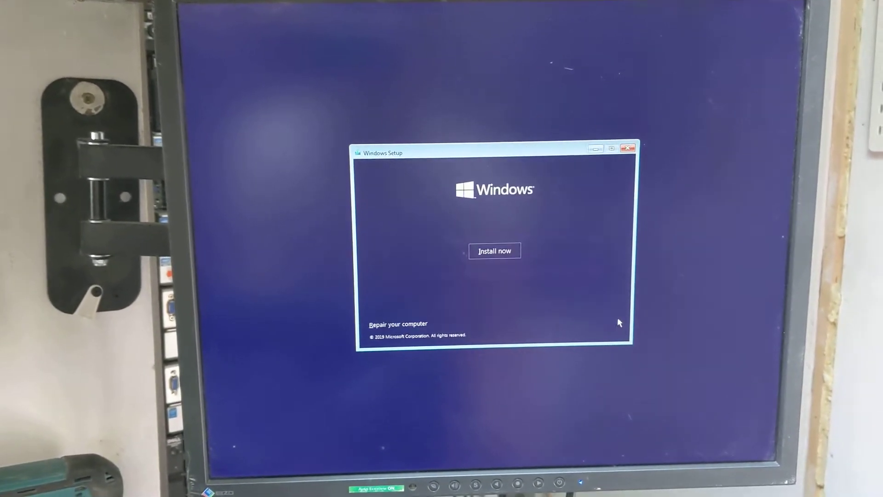
left_click(504, 251)
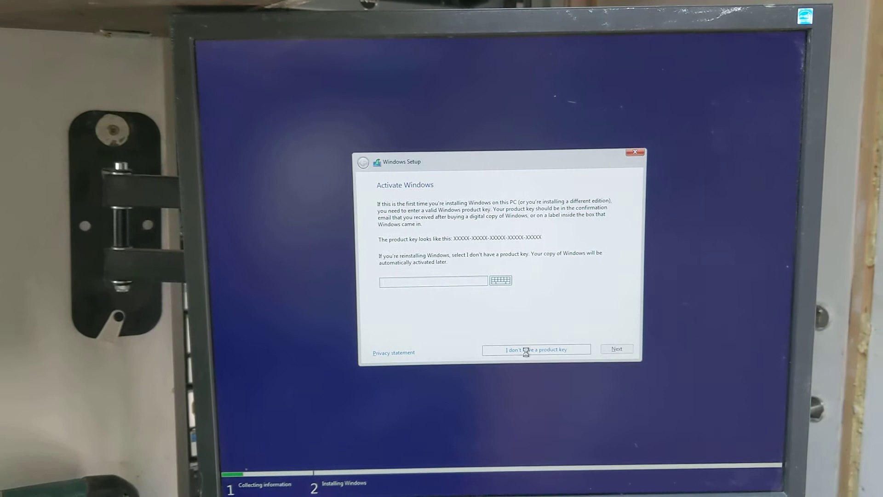
left_click(515, 346)
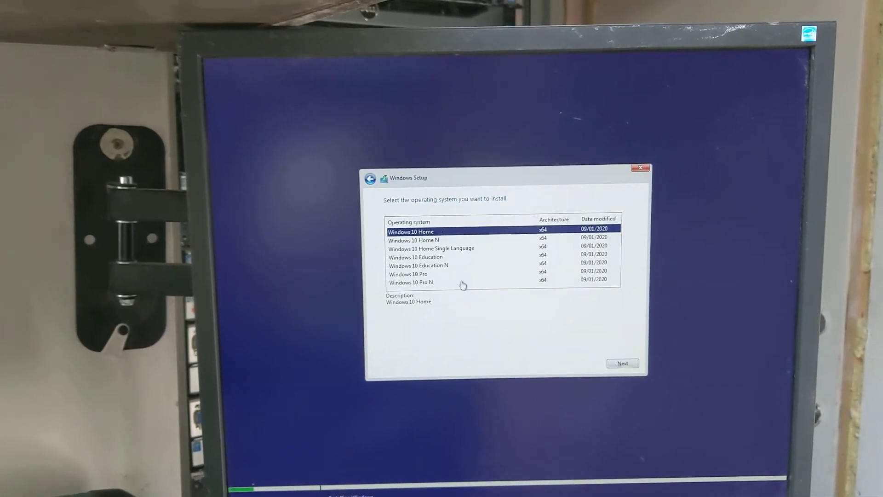
left_click(458, 273)
left_click(619, 360)
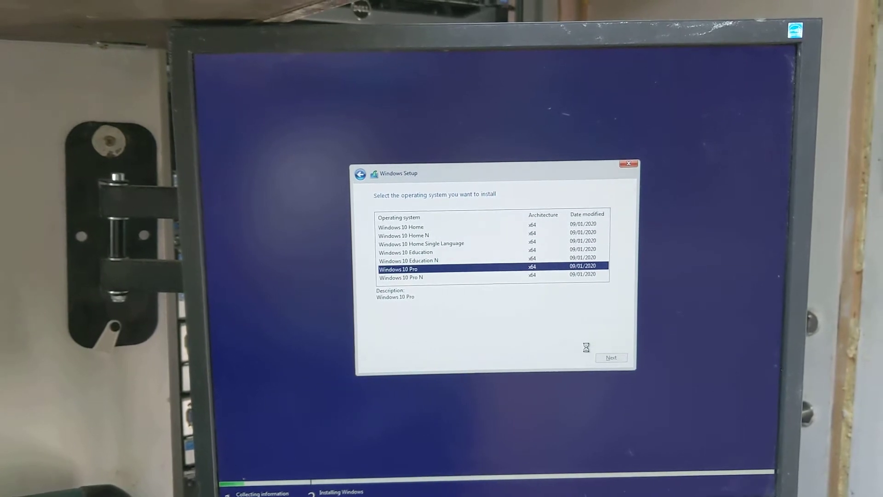
left_click(366, 341)
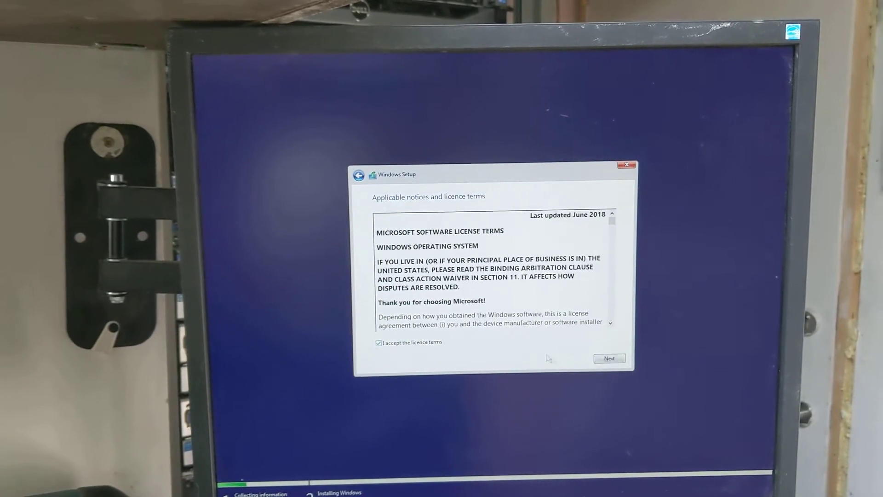
left_click(610, 362)
Choose a Custom install and delete Drive 0's small system and reserved partitions
left_click(483, 273)
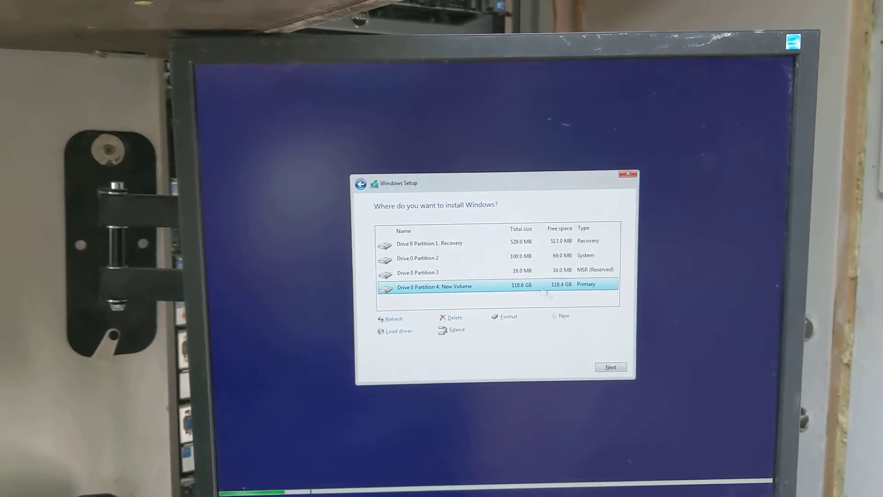
left_click(501, 256)
left_click(449, 316)
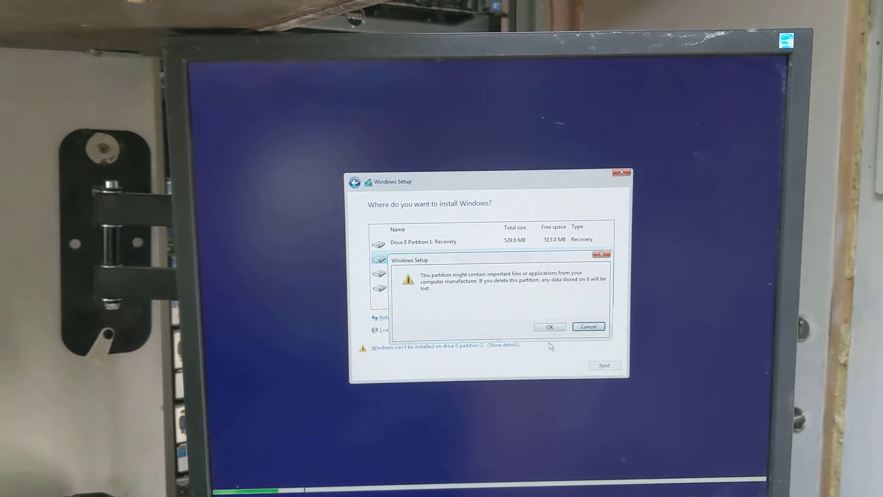
left_click(579, 345)
left_click(483, 269)
left_click(447, 316)
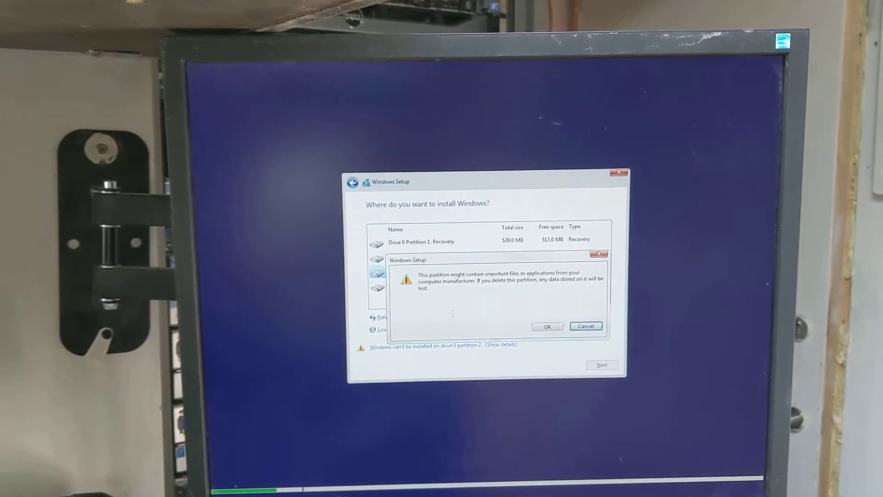
left_click(547, 327)
Delete the New Volume and Recovery partitions, leaving only unallocated space
left_click(484, 261)
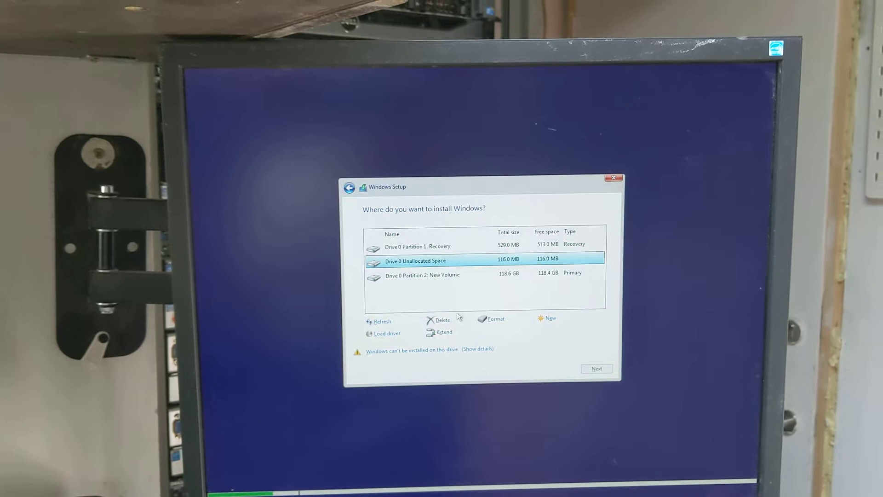
left_click(483, 275)
left_click(442, 321)
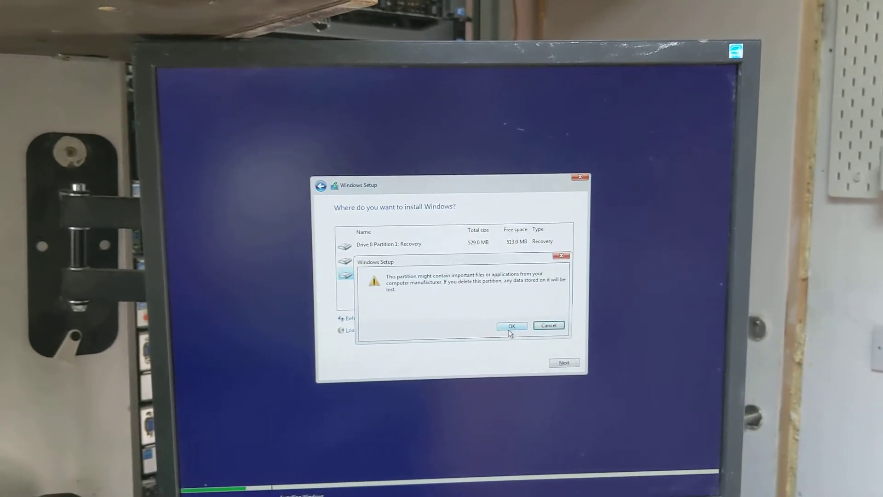
left_click(545, 345)
left_click(483, 260)
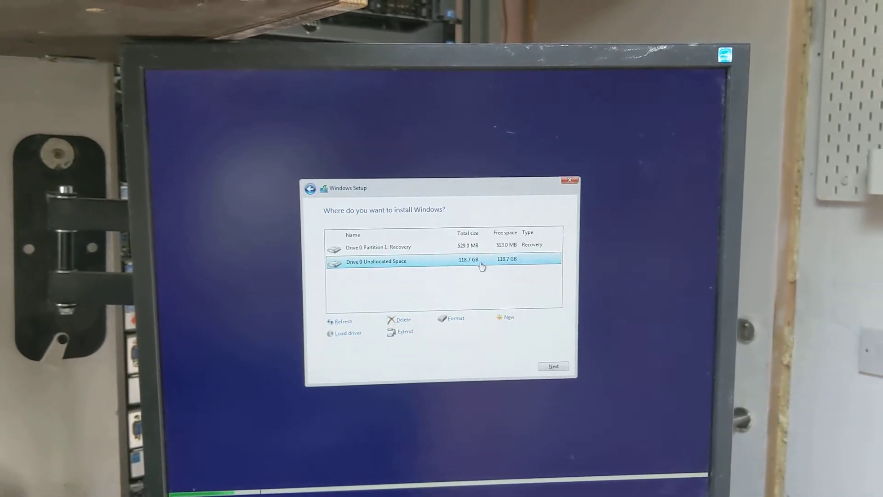
left_click(376, 246)
left_click(395, 319)
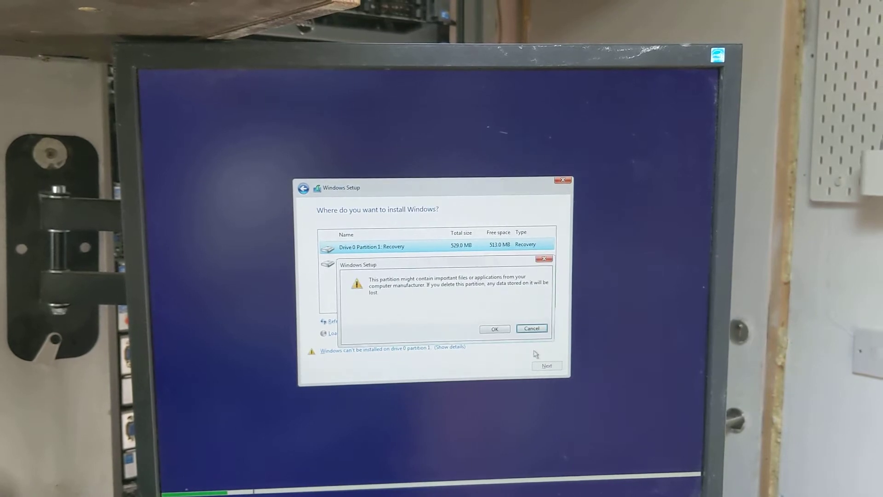
left_click(531, 330)
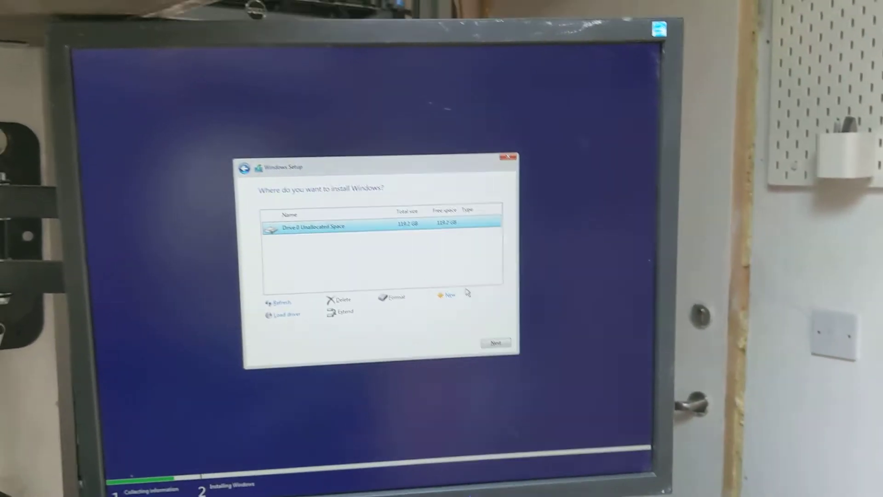